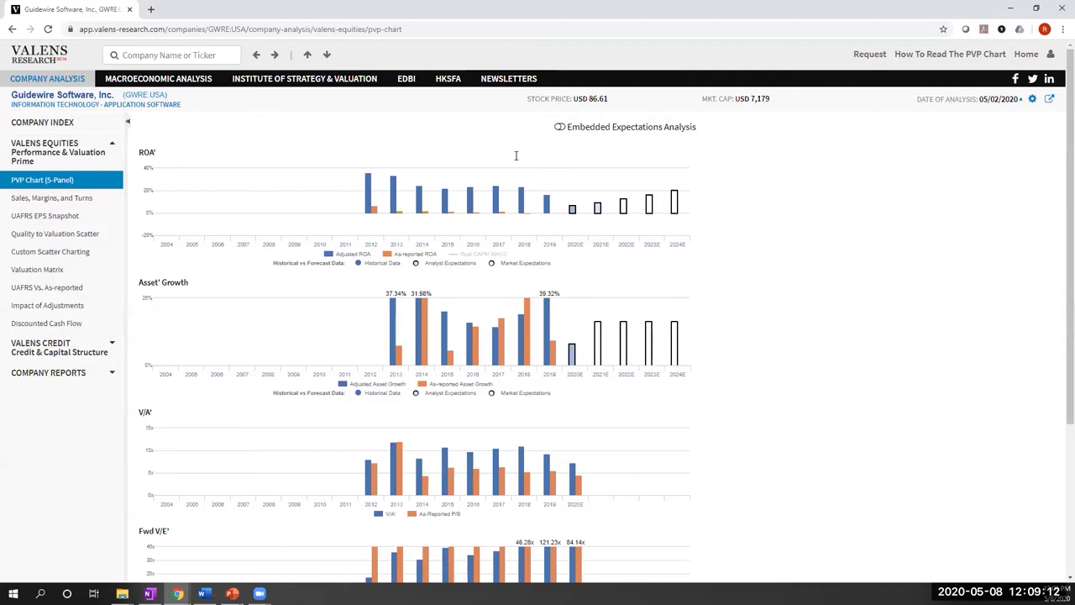
Switch the browser to full screen while viewing Guidewire's PVP Chart (5-Panel).
key("F11")
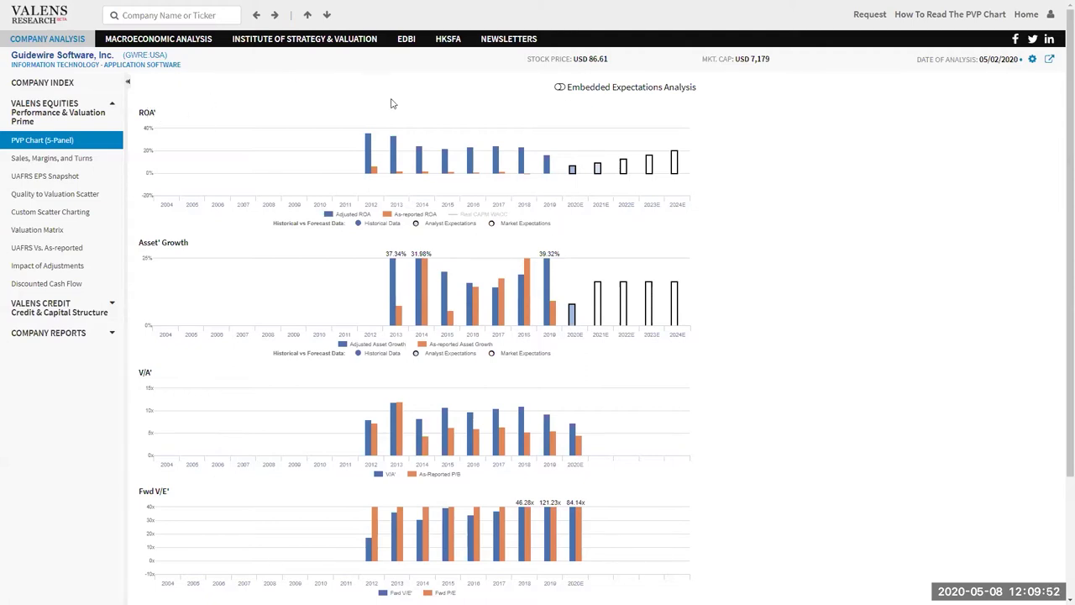
mouse_move(546, 181)
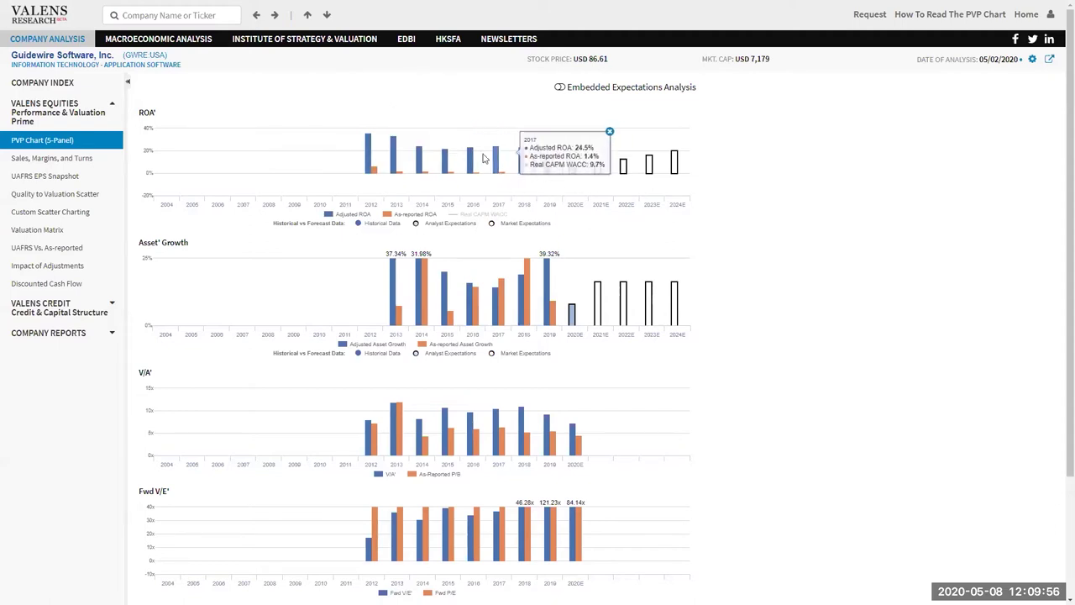
mouse_move(472, 165)
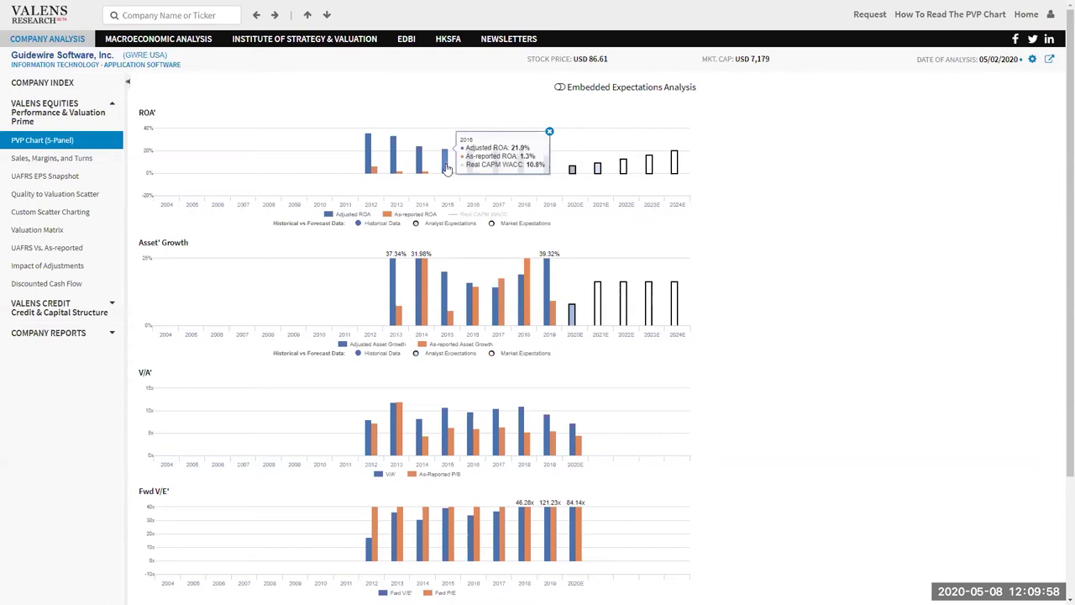
mouse_move(388, 163)
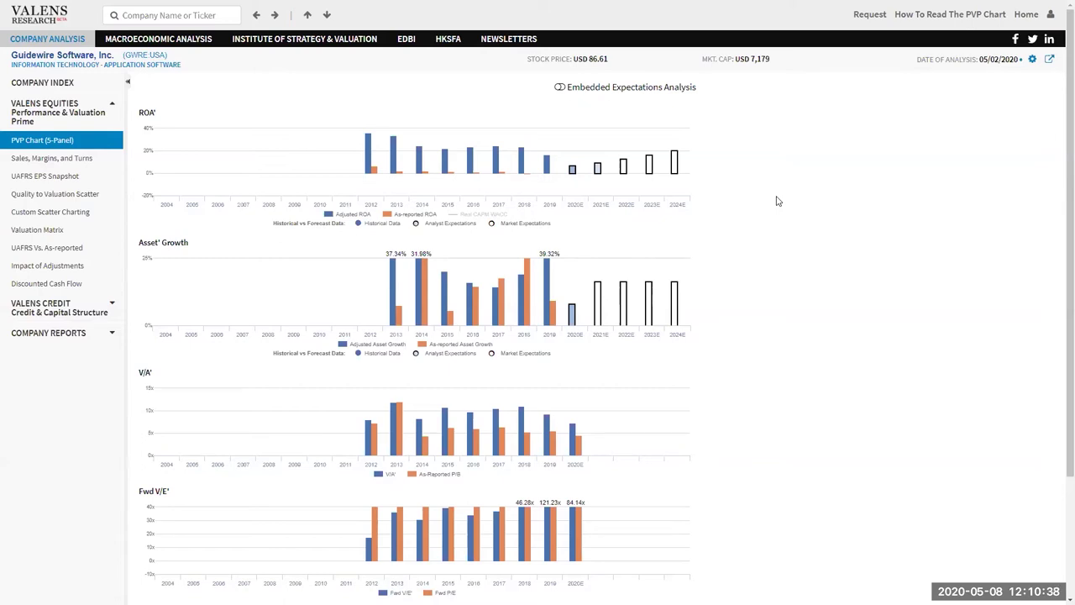
mouse_move(550, 307)
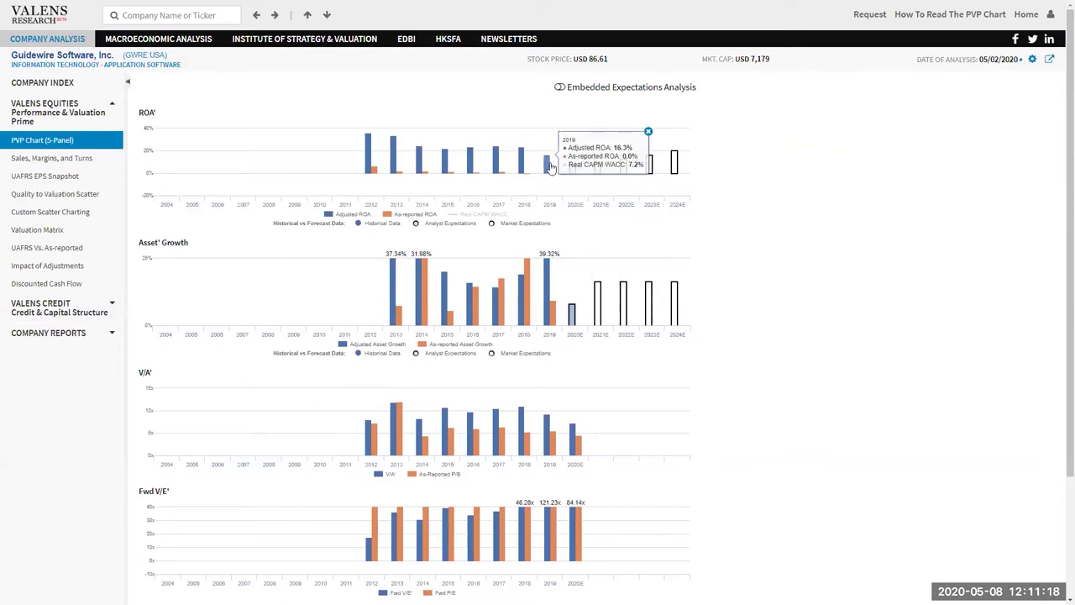
mouse_move(548, 287)
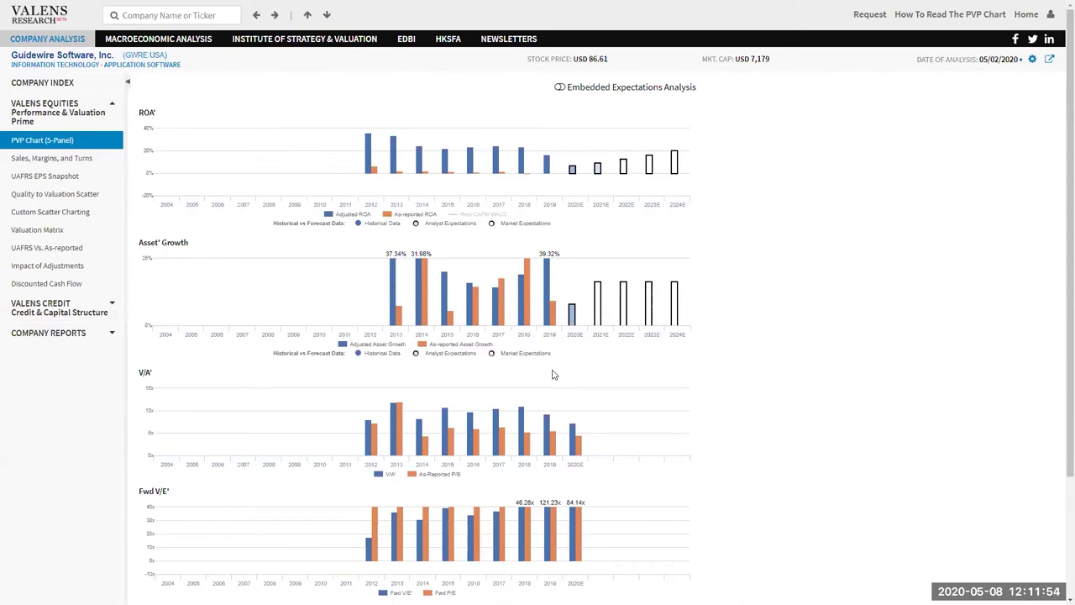
Scroll down to the TSR relative-to-index chart and read its 2012–2019 return values.
mouse_move(553, 432)
mouse_move(578, 546)
scroll(755, 241, "down", 1)
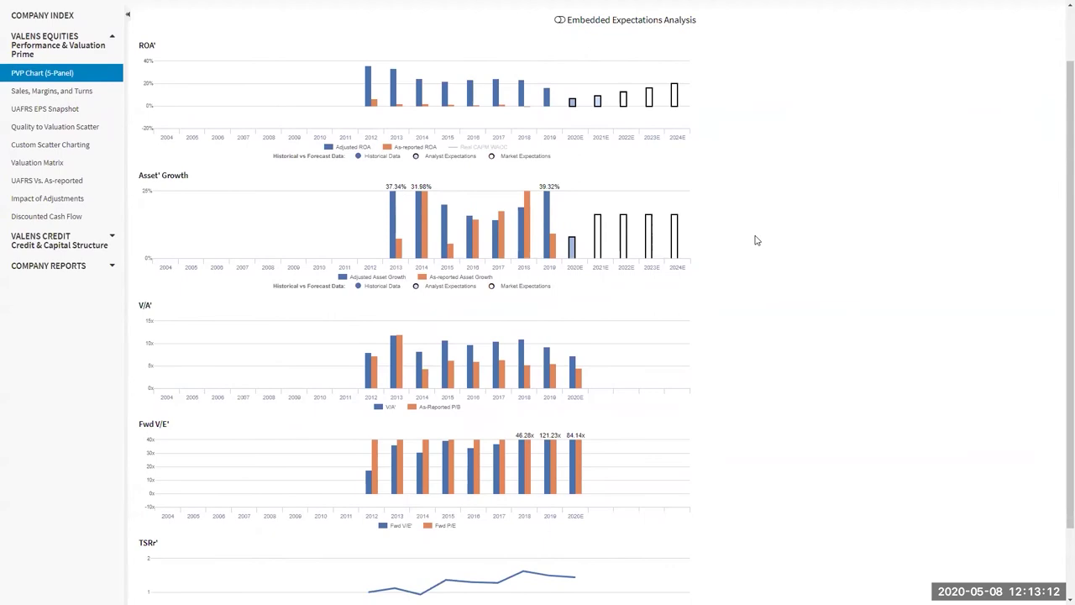
scroll(755, 241, "down", 1)
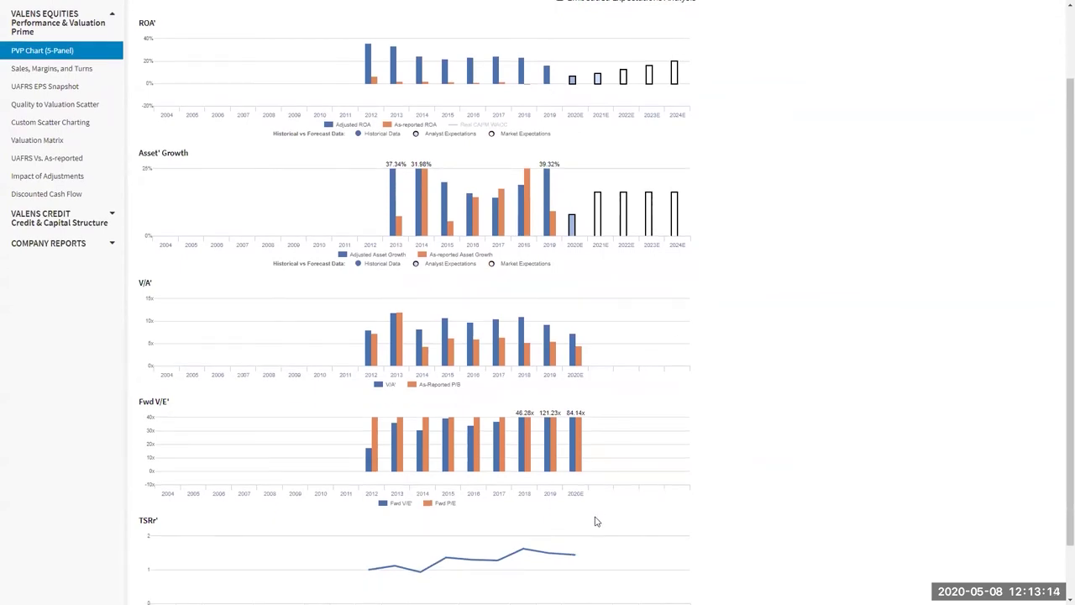
scroll(596, 521, "down", 1)
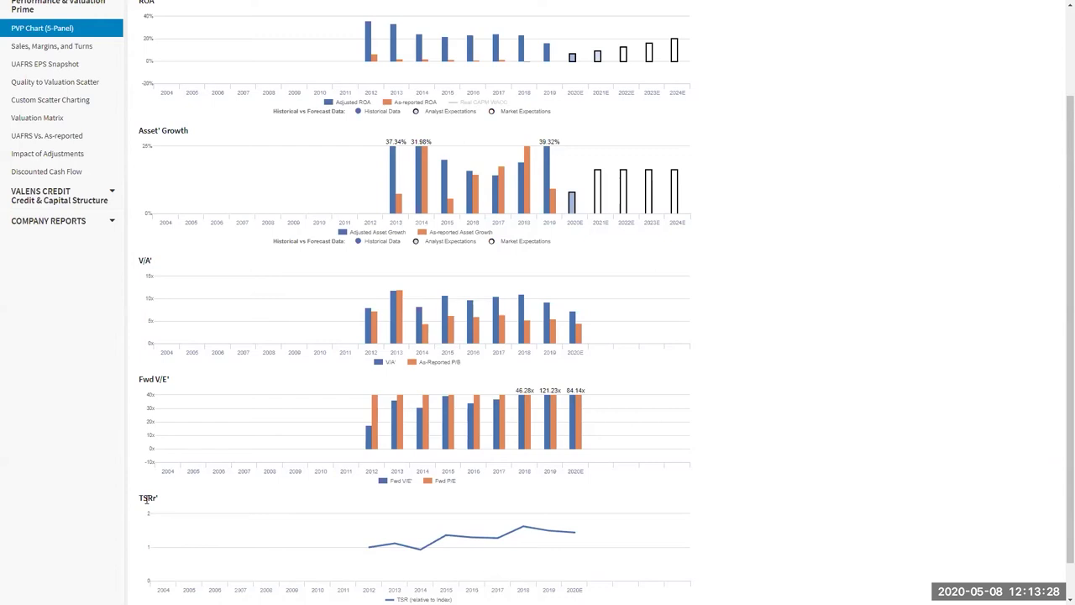
mouse_move(228, 540)
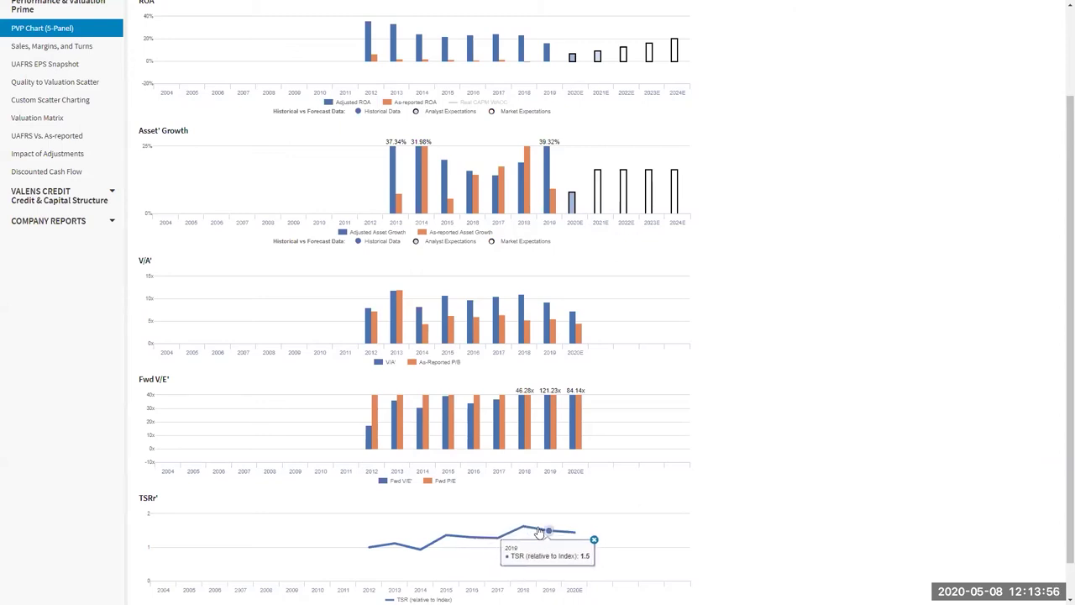
Read the ROA and Asset Growth bar values (2019 ROA 16.3% vs 7.2% WACC) while returning to the top.
scroll(758, 436, "up", 1)
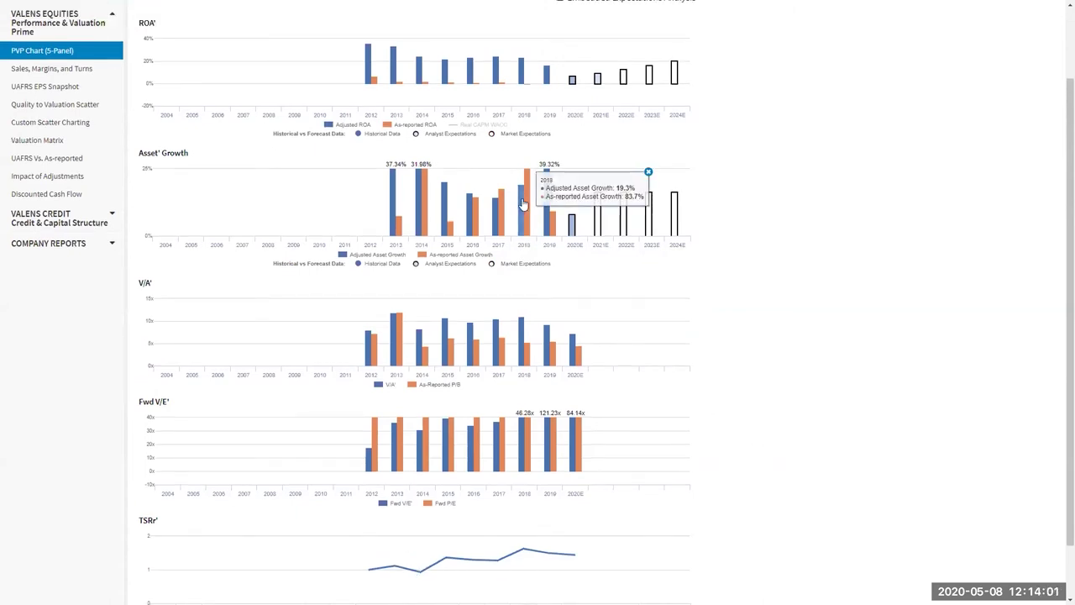
mouse_move(394, 90)
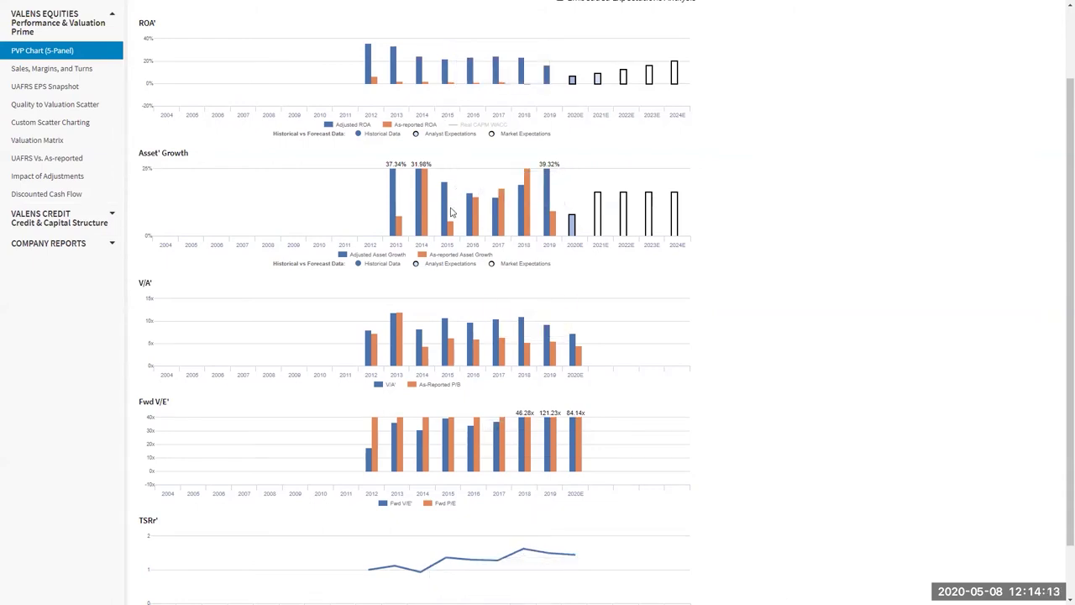
mouse_move(446, 213)
mouse_move(421, 69)
scroll(737, 225, "up", 1)
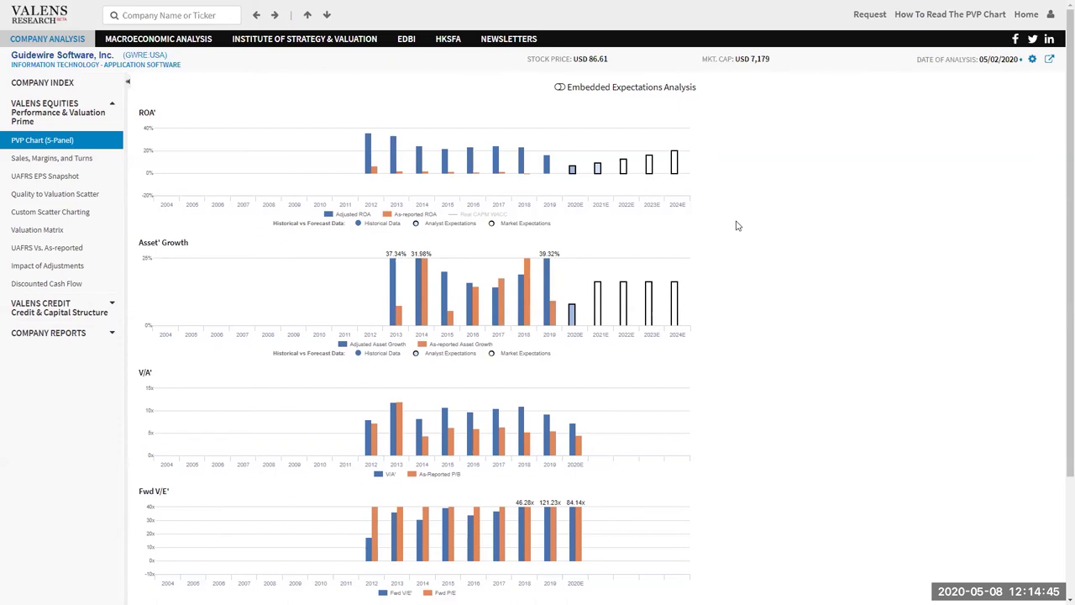
mouse_move(547, 159)
left_click(546, 160)
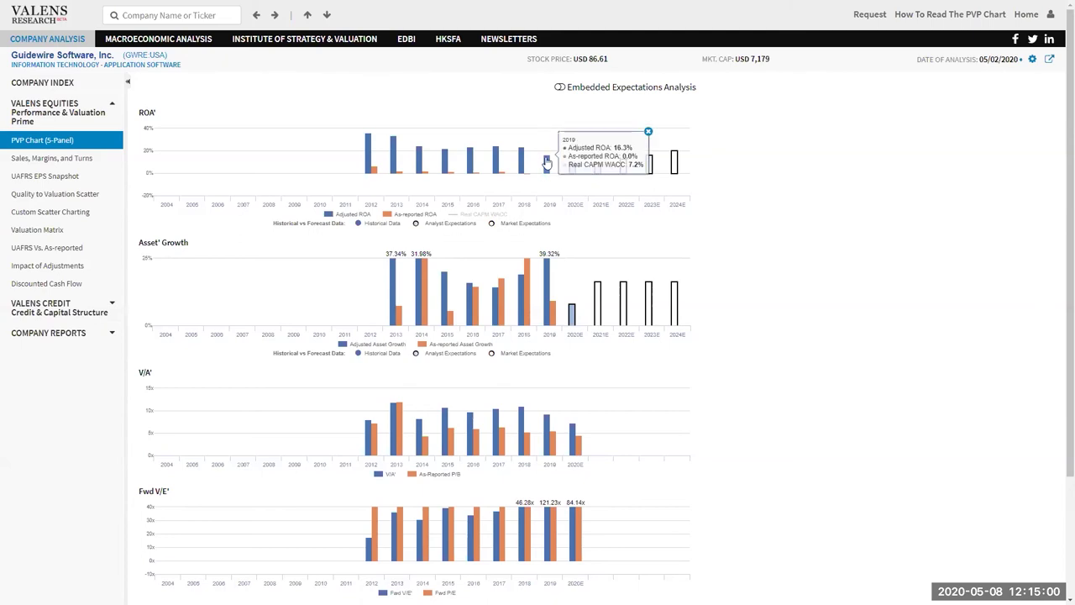
left_click(559, 88)
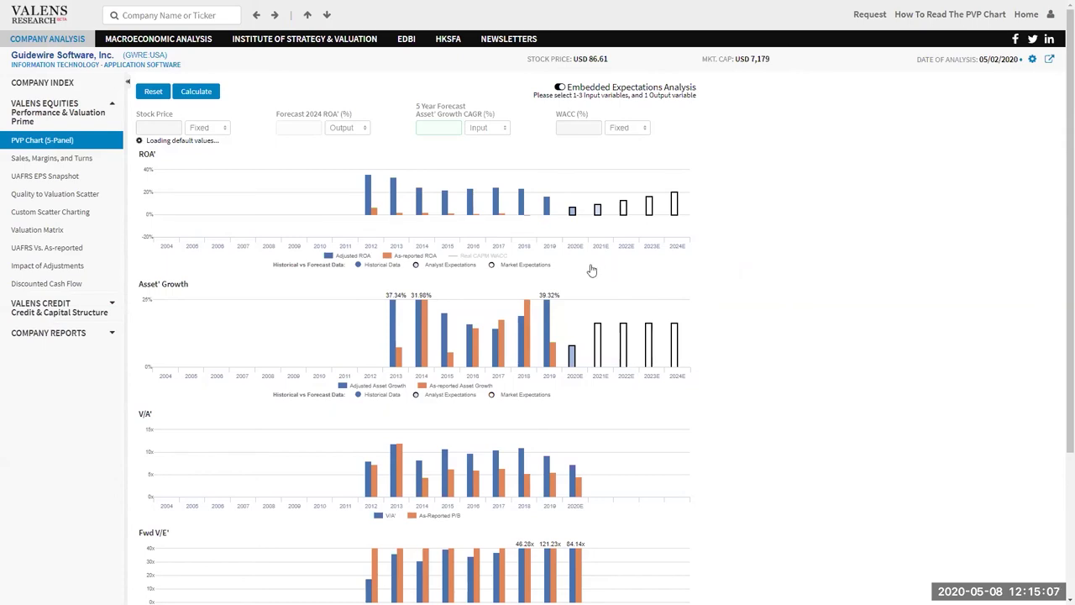
mouse_move(571, 215)
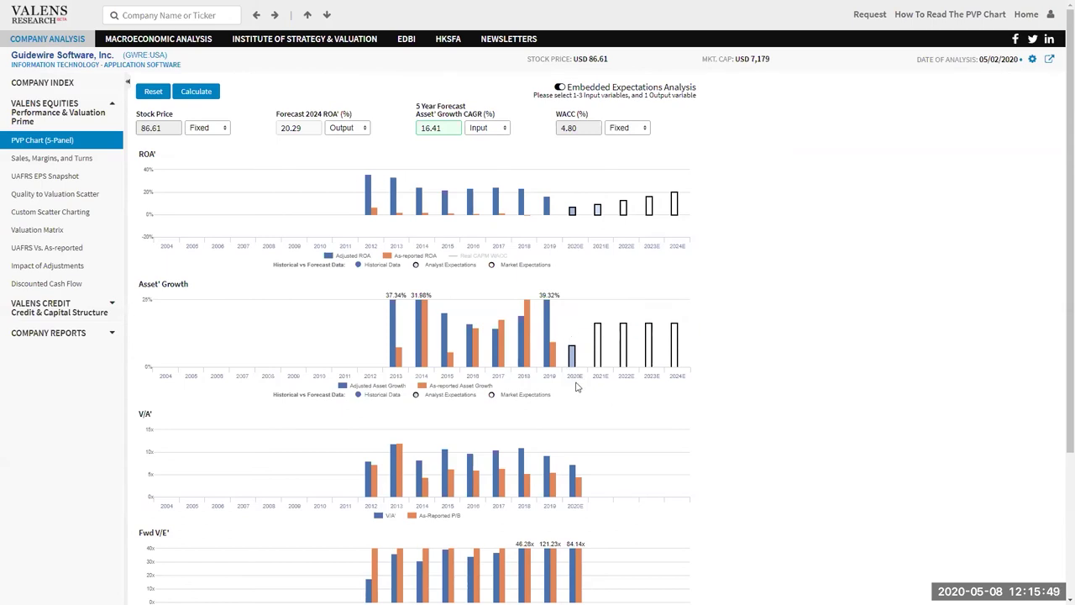
mouse_move(623, 202)
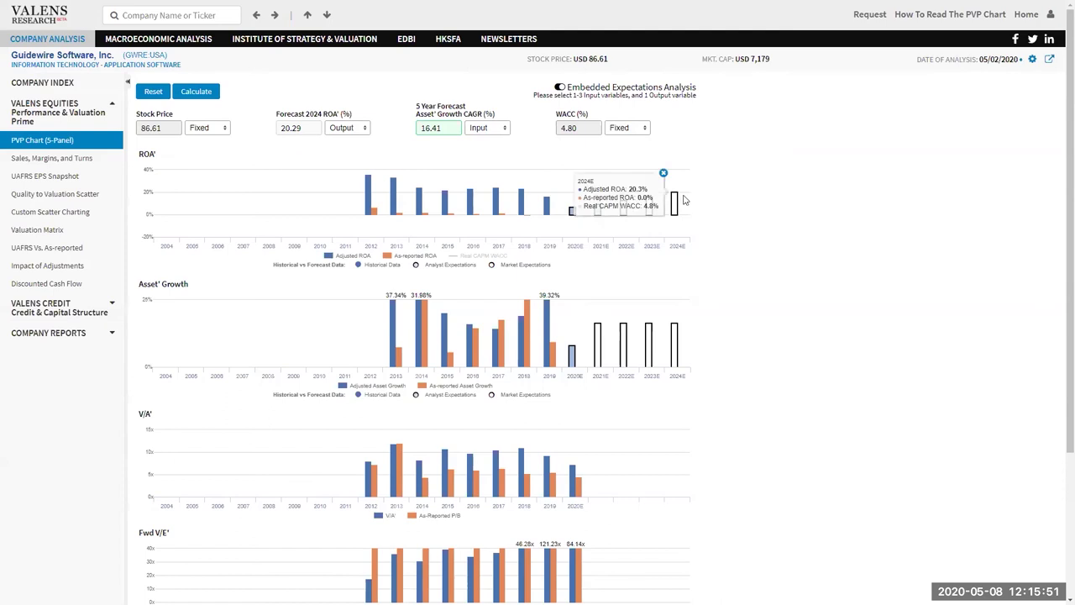
mouse_move(662, 337)
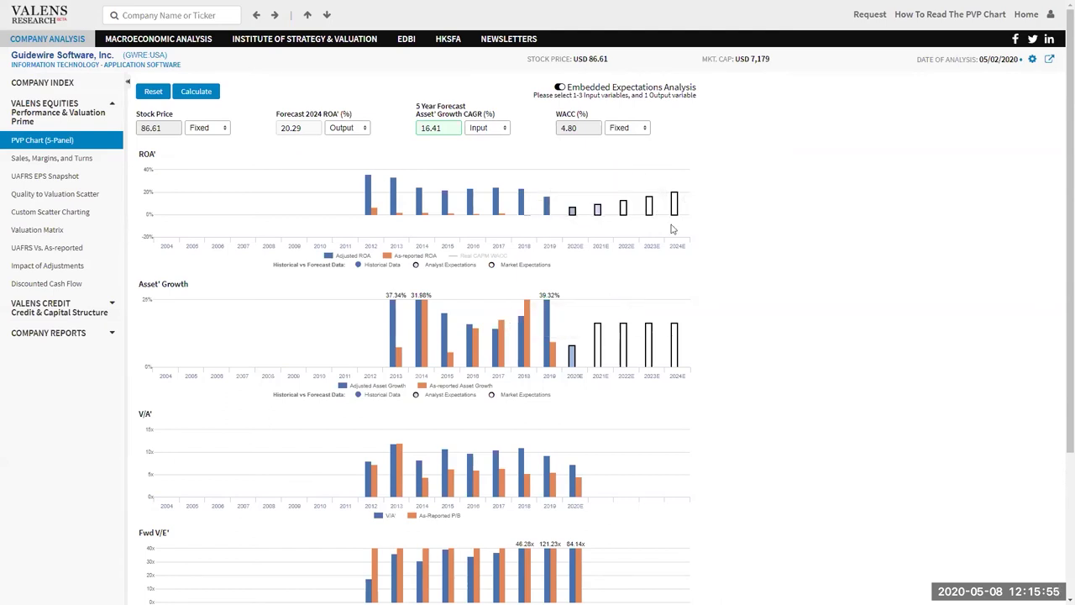
double_click(599, 59)
left_click(777, 61)
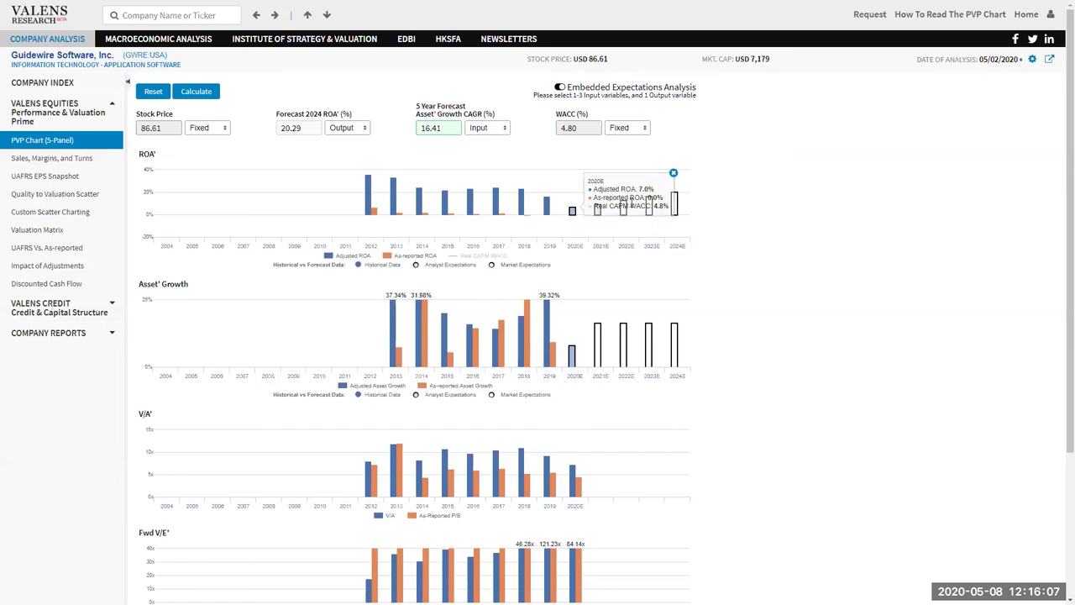
mouse_move(676, 210)
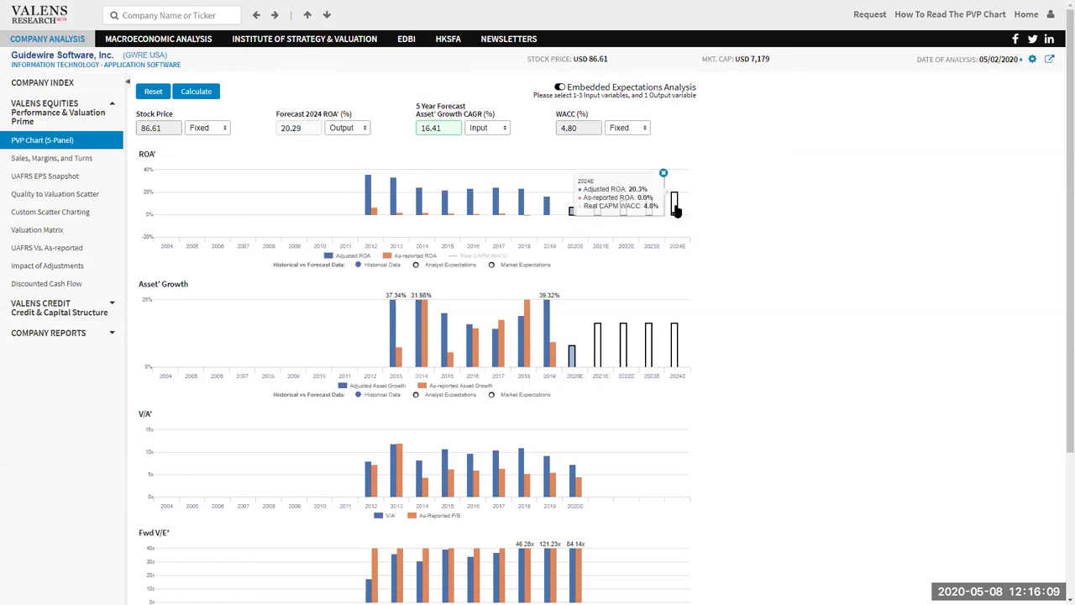
mouse_move(551, 216)
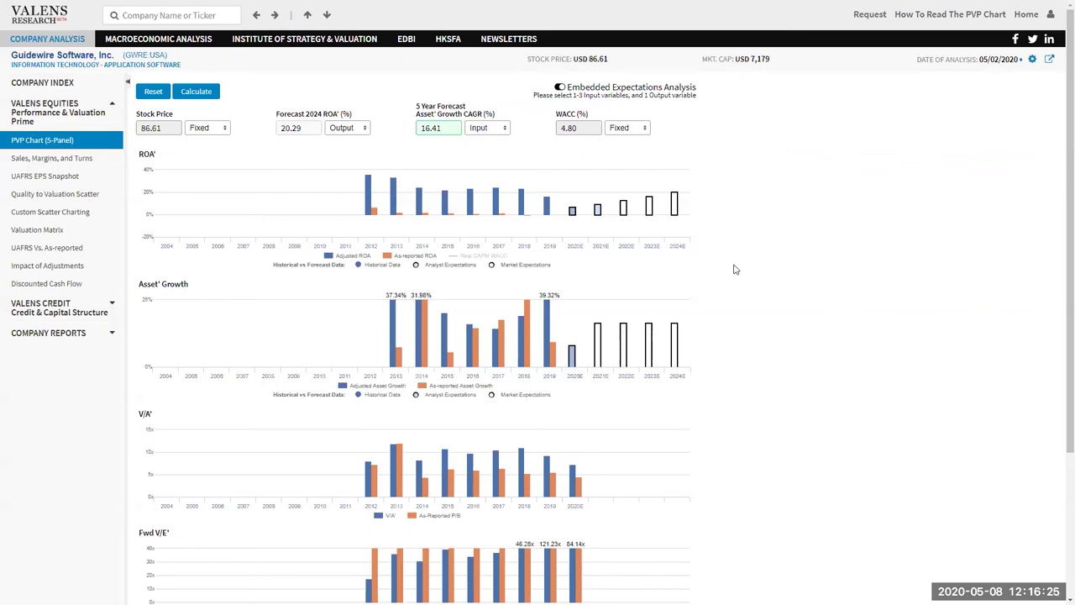
Enter 10 for asset-growth CAGR and 2024 ROA, set stock price as output, and calculate.
double_click(444, 128)
type("10")
left_click(309, 127)
double_click(309, 128)
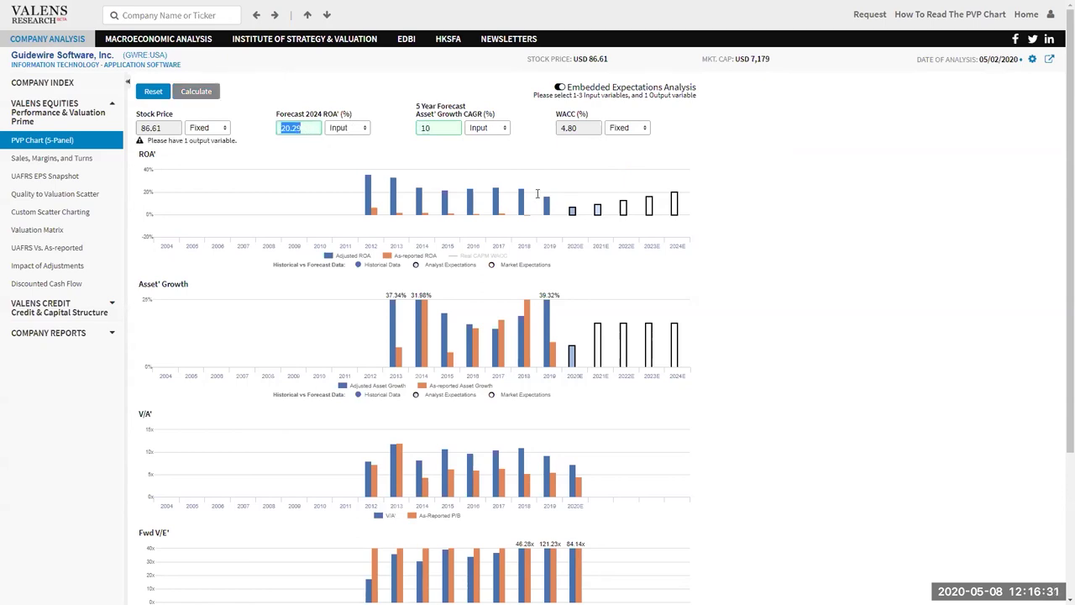
type("10")
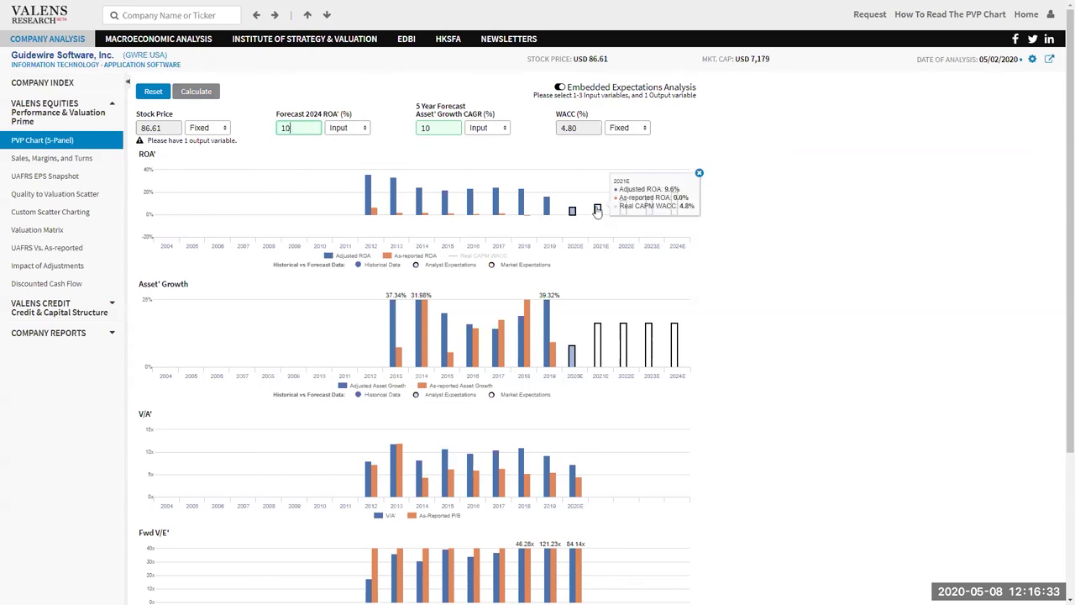
mouse_move(574, 359)
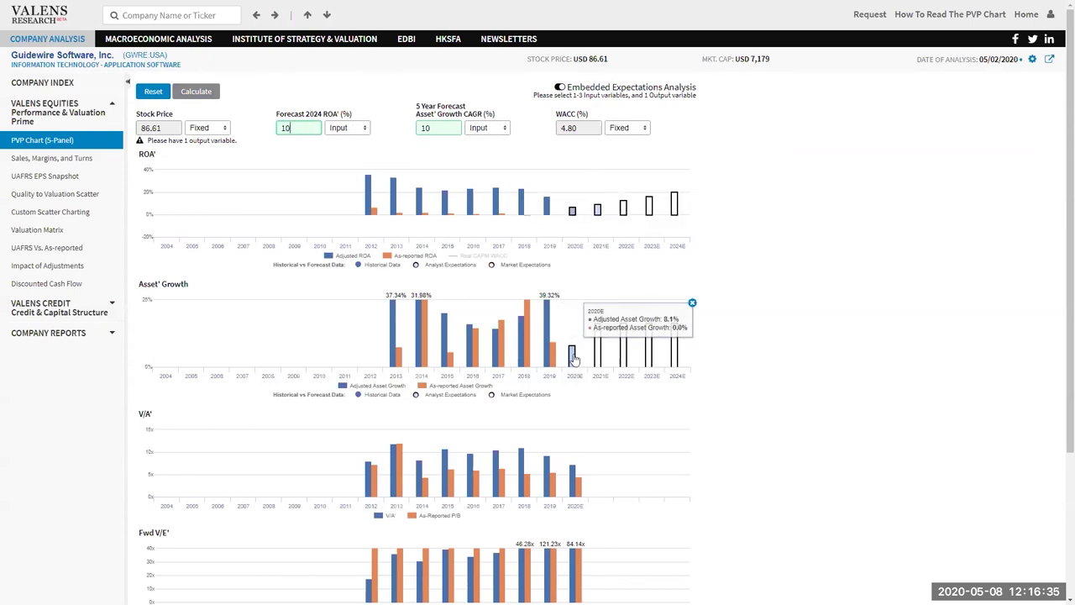
left_click(207, 128)
left_click(218, 163)
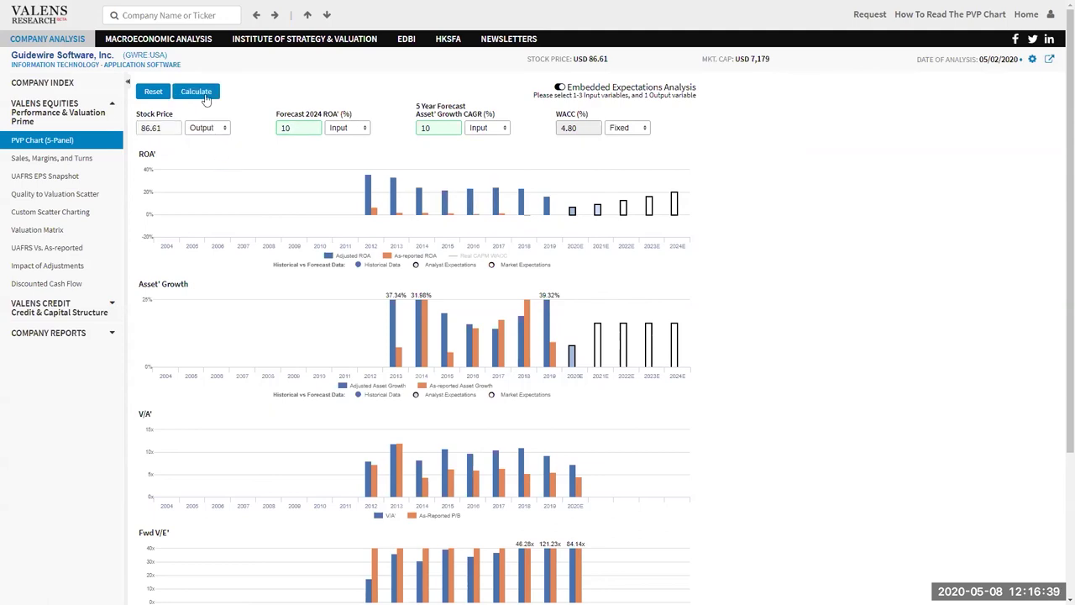
left_click(206, 94)
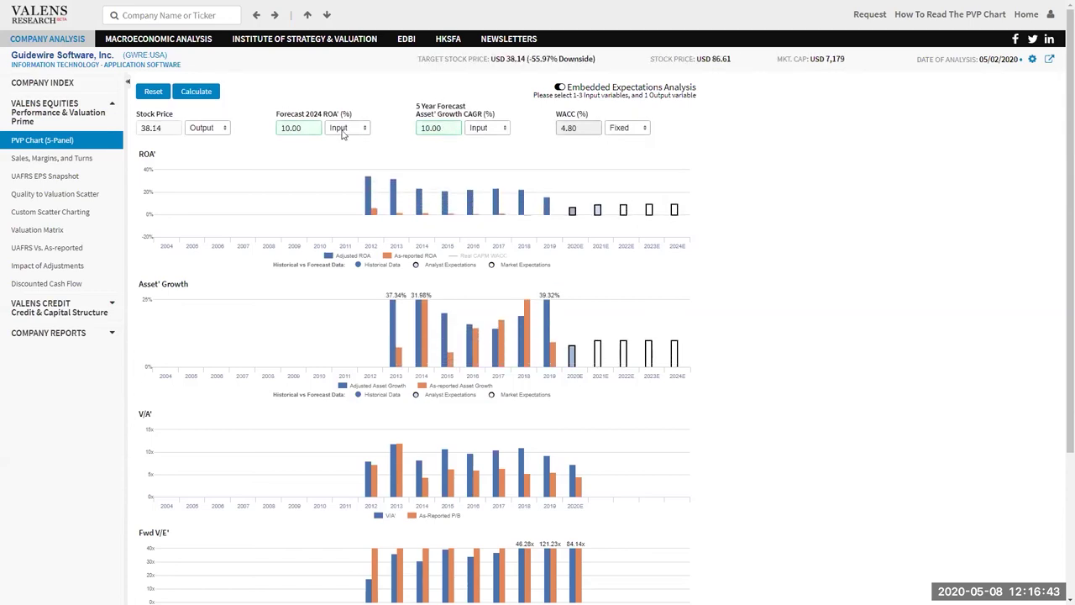
Point out the 10.00 inputs and the resulting USD 38.14 target price with 55.97% downside.
left_click(317, 129)
left_click(424, 132)
left_click_drag(598, 59, 490, 60)
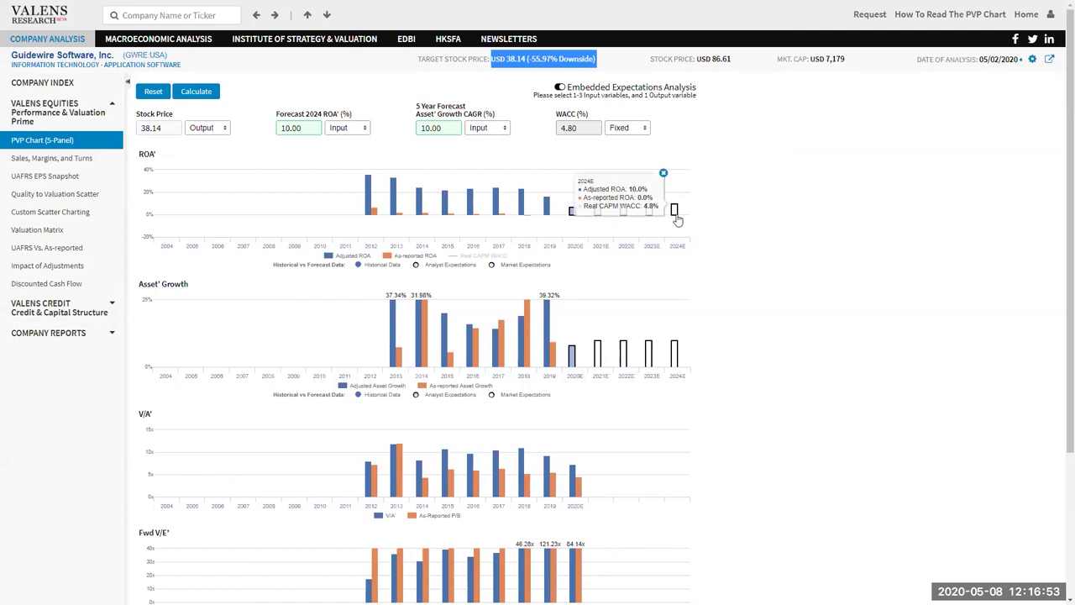
left_click(707, 223)
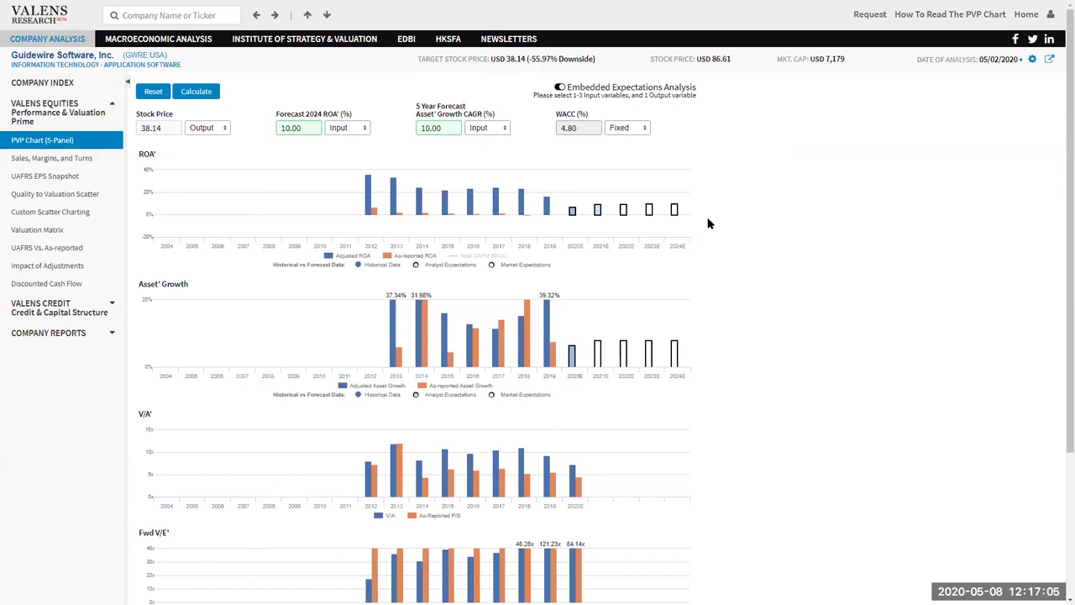
Change asset growth to 20 and 2024 ROA to 25, recalculating to USD 118.03 (36.27% upside).
double_click(436, 128)
type("15")
mouse_move(521, 335)
key("ctrl+a")
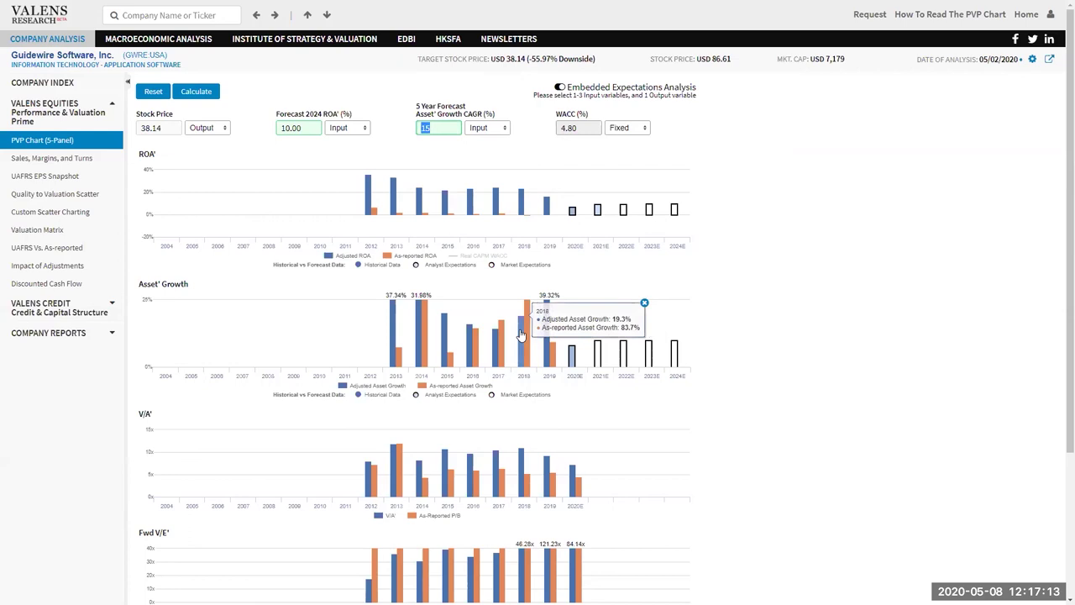
type("20")
left_click(295, 126)
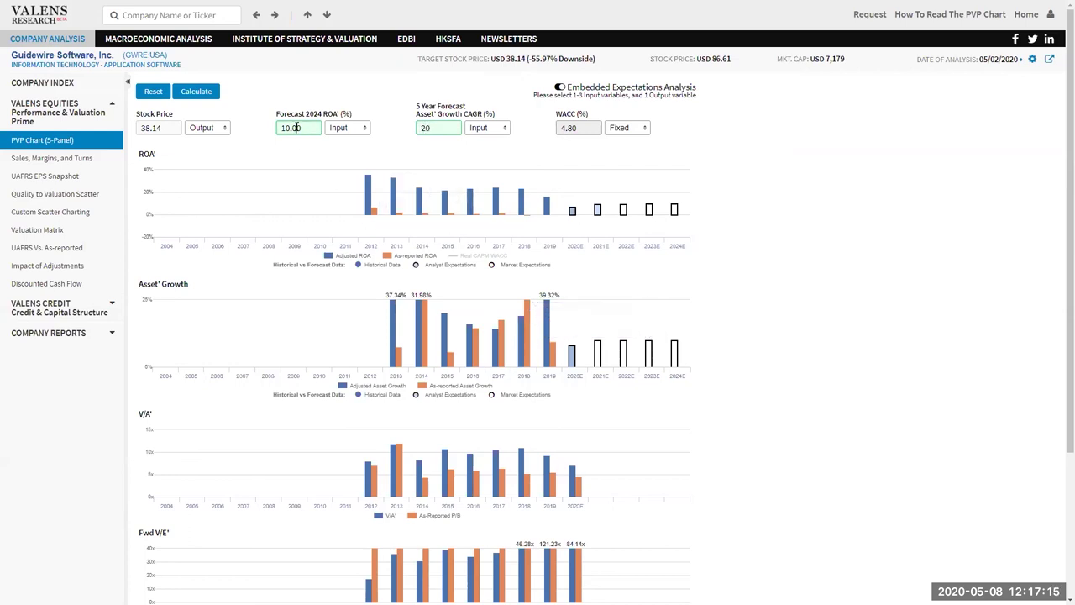
double_click(296, 127)
mouse_move(496, 208)
type("25")
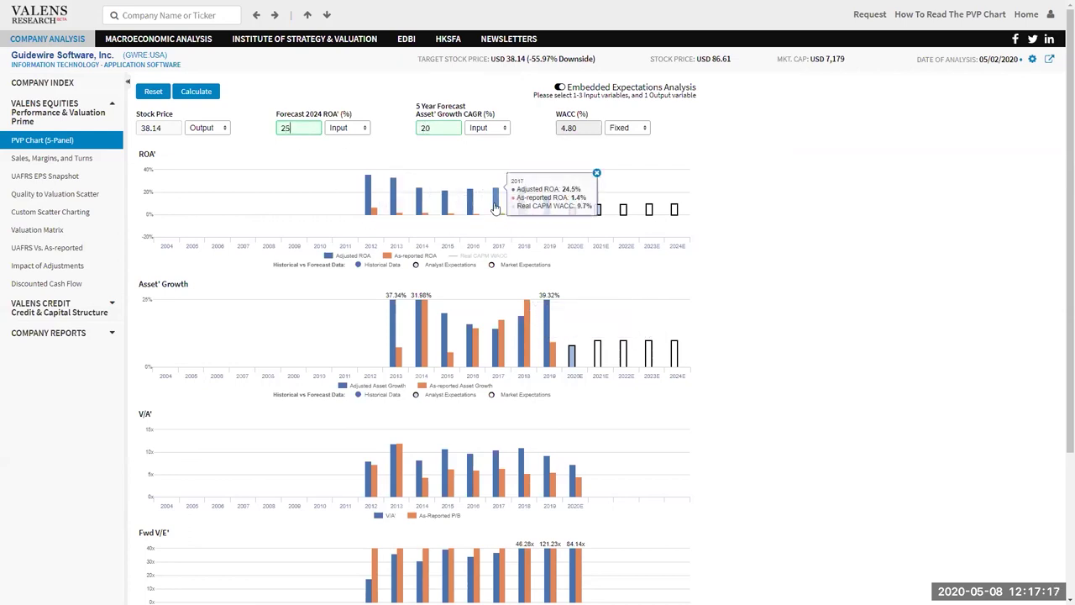
key("Return")
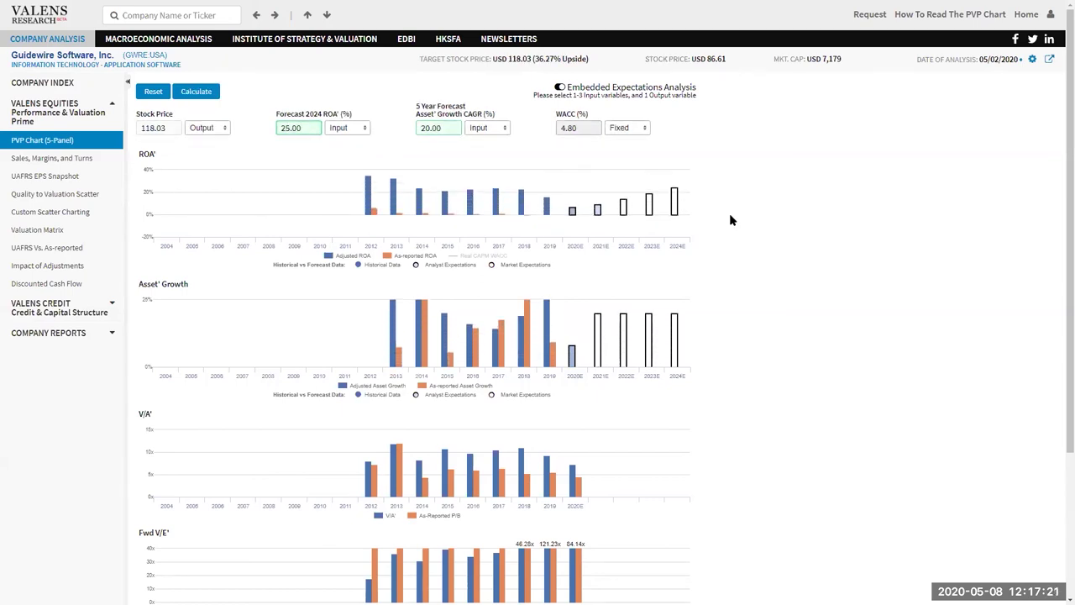
left_click_drag(589, 59, 490, 60)
left_click(372, 101)
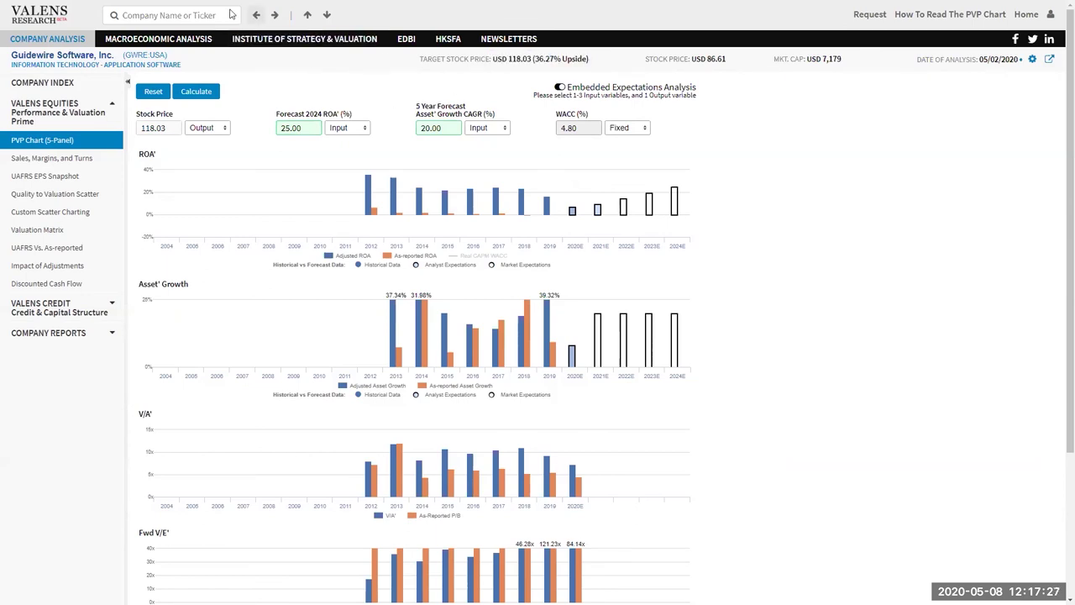
Begin a new company lookup by typing a ticker into the Company Name or Ticker search box.
left_click(221, 14)
type("nvd")
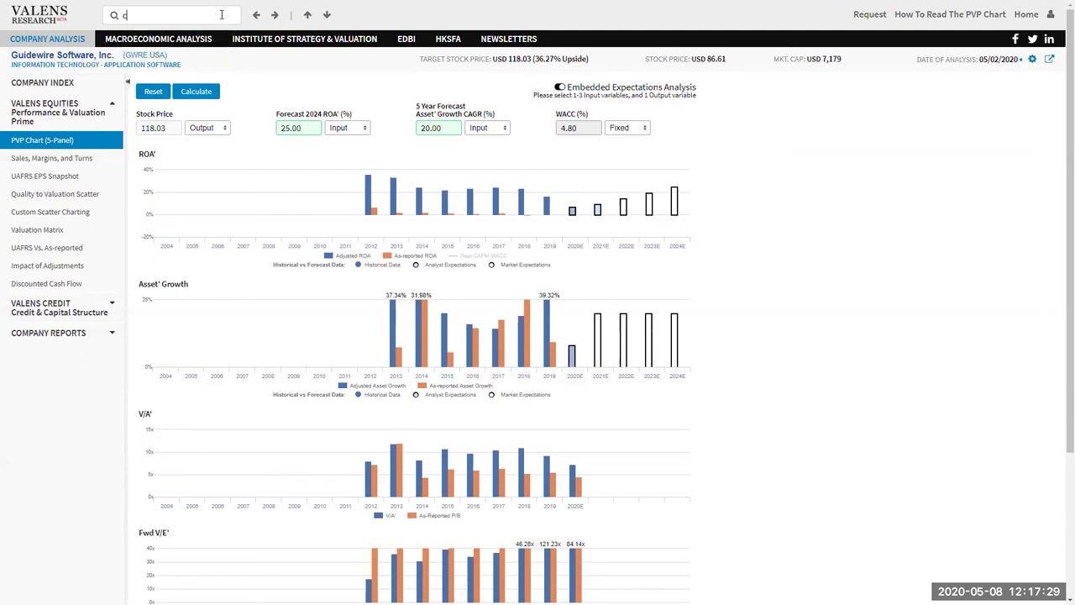